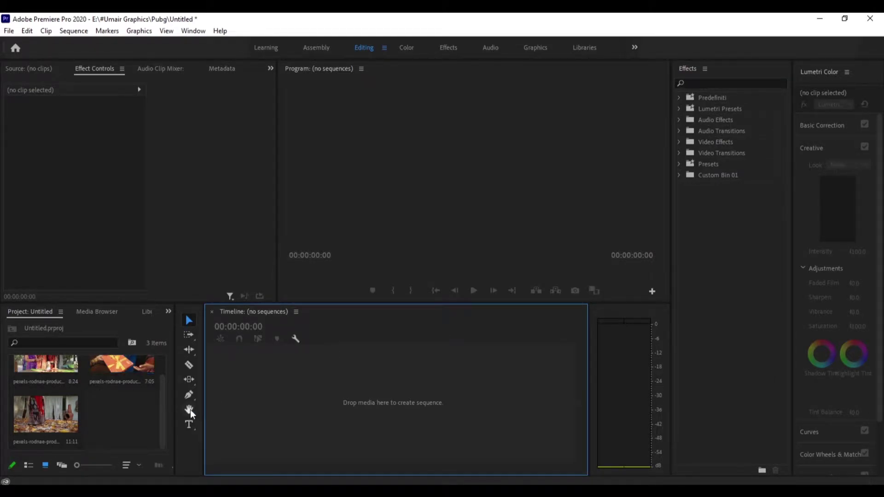
- Start a new sequence from the File > New menu
{"action": "left_click", "coordinate": [168, 411]}
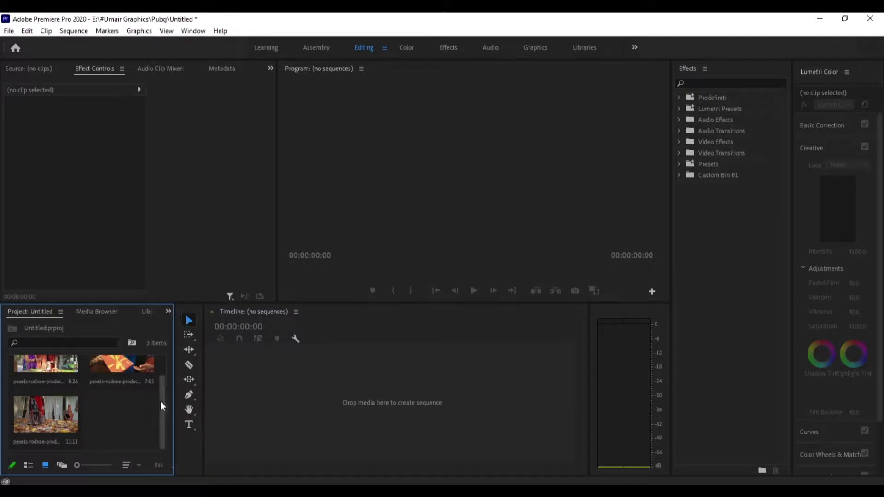
{"action": "left_click_drag", "start_coordinate": [161, 402], "coordinate": [162, 360]}
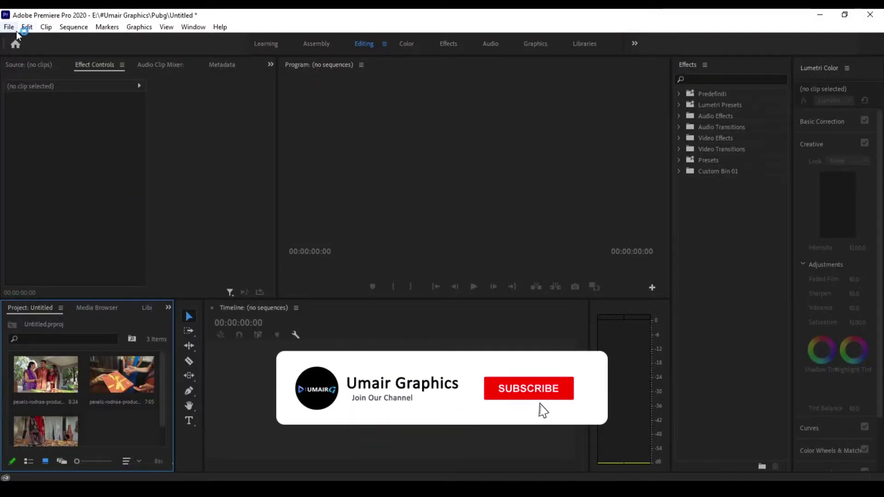
{"action": "left_click", "coordinate": [8, 27]}
{"action": "mouse_move", "coordinate": [16, 41]}
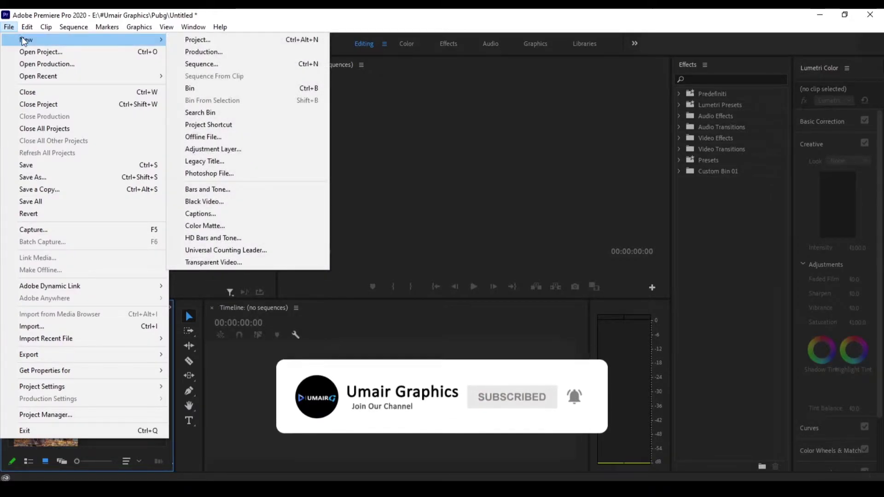
{"action": "left_click", "coordinate": [397, 180]}
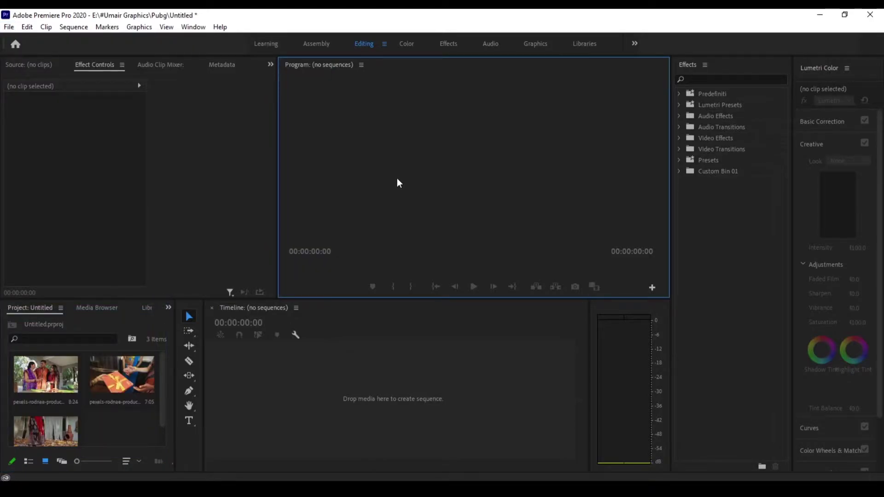
- Set the sequence to Custom editing mode, 25 fps timebase and a 1280 × 2160 frame size
{"action": "left_click", "coordinate": [327, 71]}
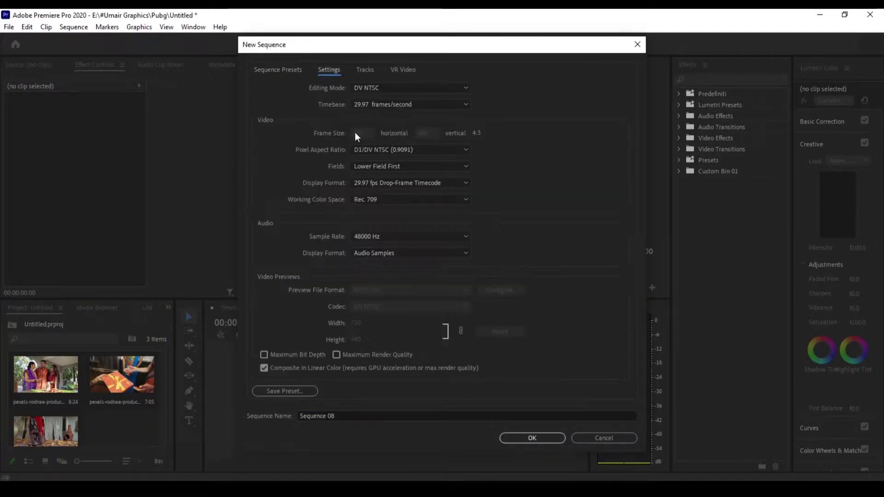
{"action": "left_click", "coordinate": [370, 87]}
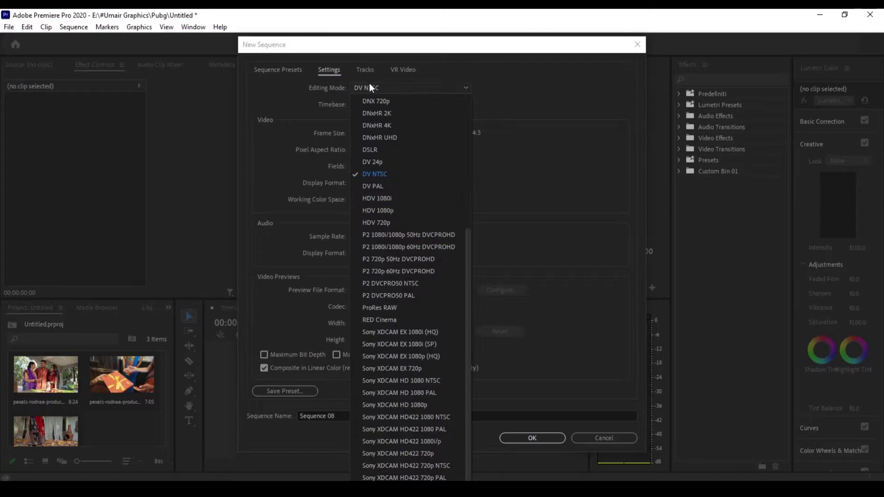
{"action": "left_click", "coordinate": [468, 114]}
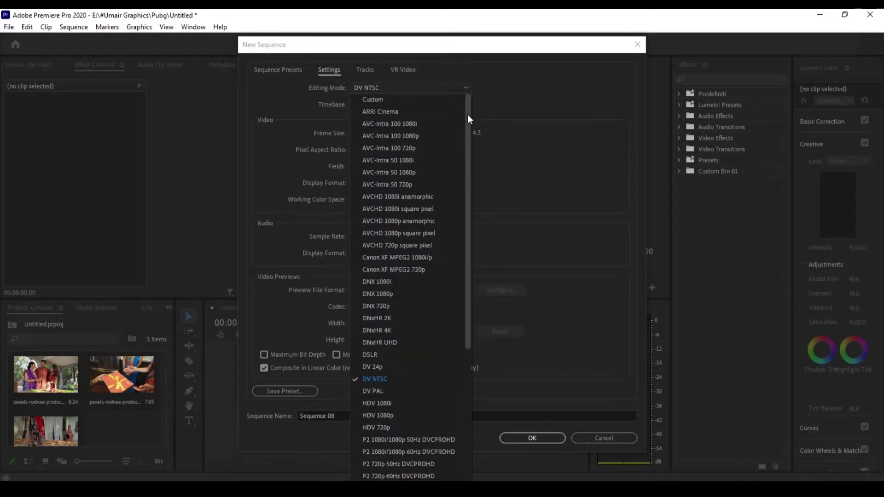
{"action": "left_click", "coordinate": [434, 100]}
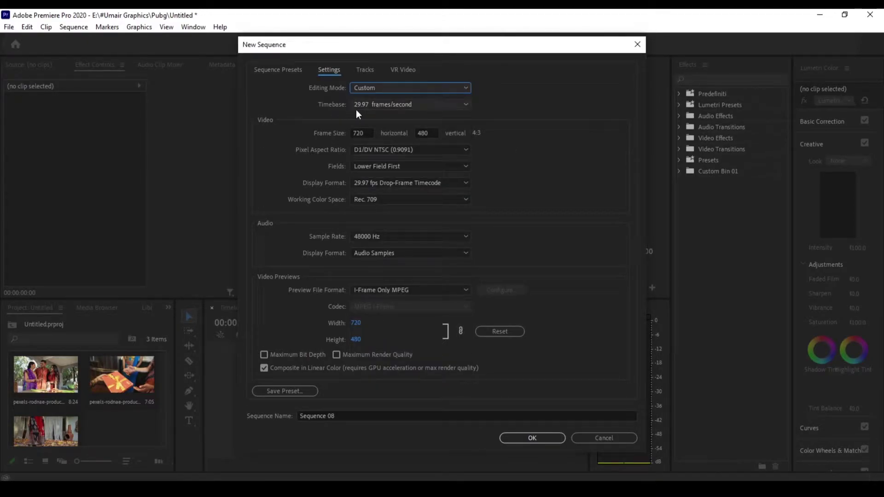
{"action": "left_click", "coordinate": [363, 107]}
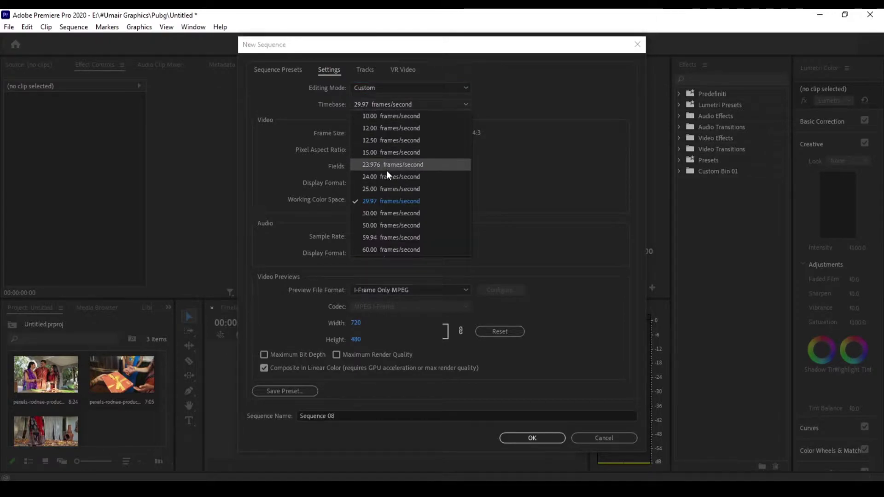
{"action": "left_click", "coordinate": [383, 186]}
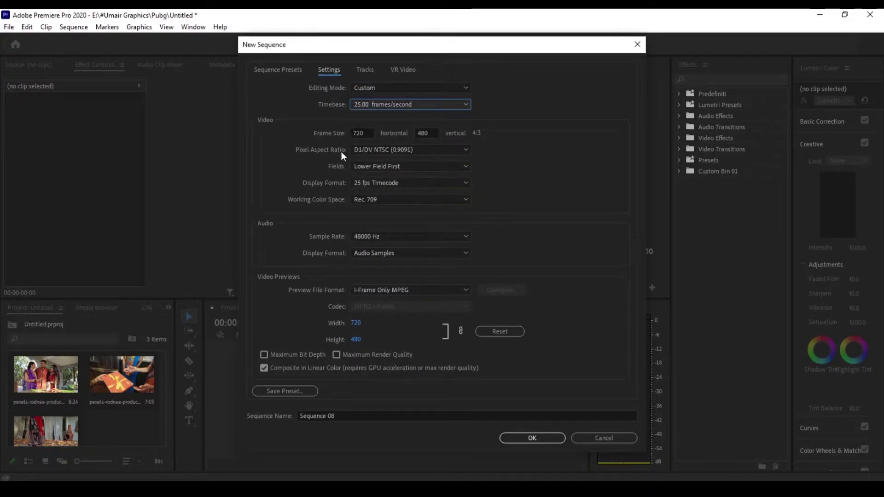
{"action": "key", "text": "Tab"}
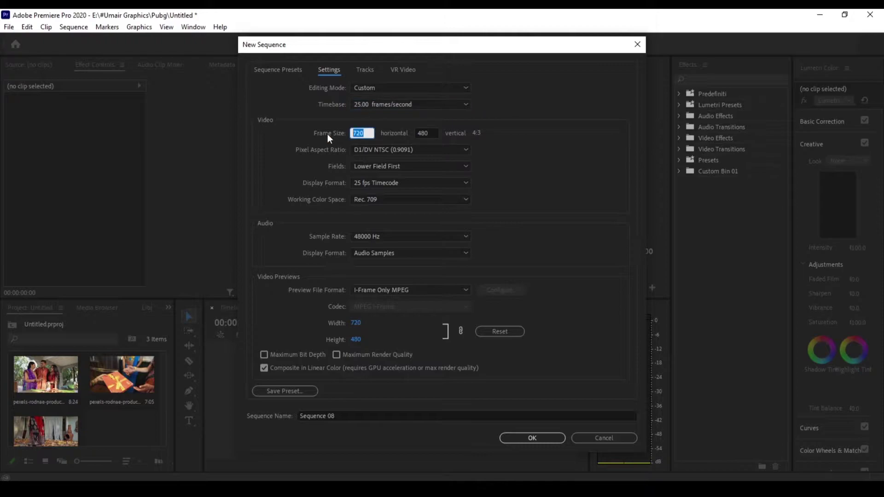
{"action": "type", "text": "180"}
{"action": "key", "text": "Tab"}
{"action": "type", "text": "2"}
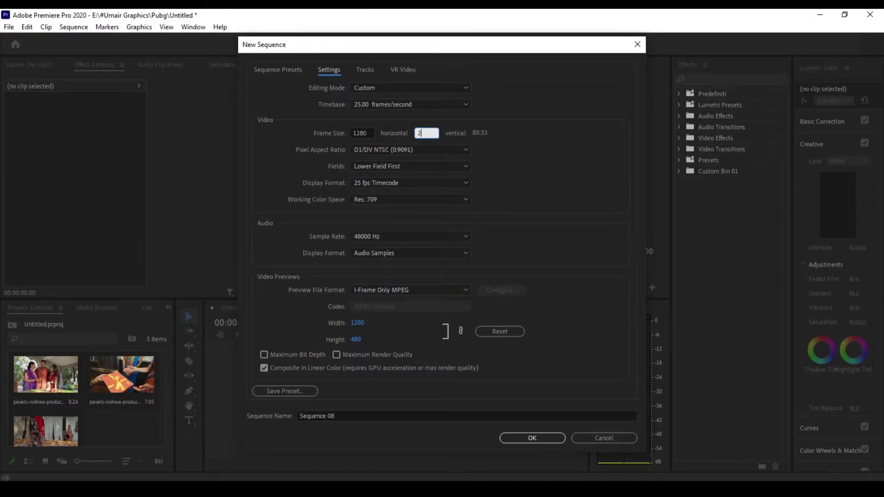
{"action": "type", "text": "160"}
- Create Sequence 08, drop the kitchen clip onto V1 keeping existing settings, and select it
{"action": "left_click", "coordinate": [525, 435]}
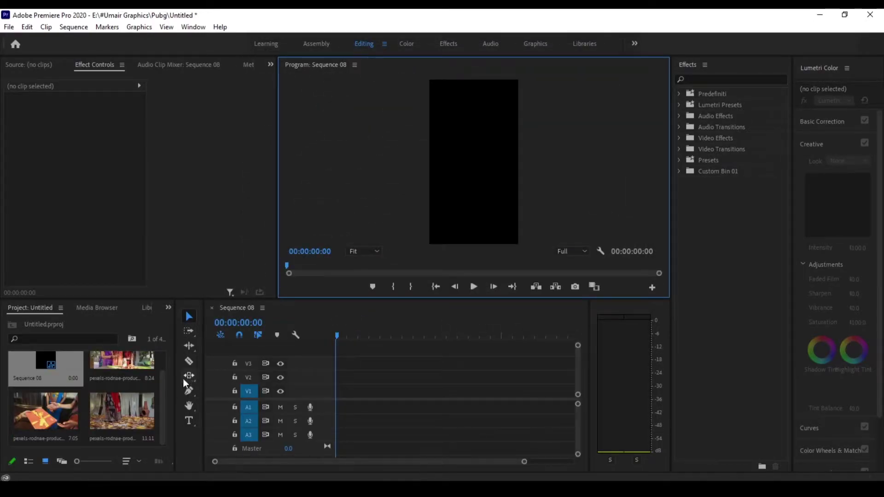
{"action": "left_click", "coordinate": [165, 393]}
{"action": "left_click", "coordinate": [127, 364]}
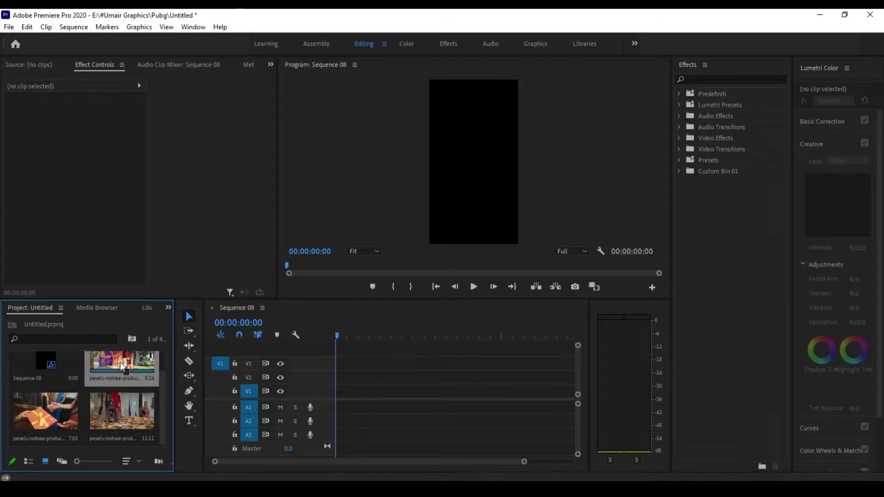
{"action": "left_click_drag", "start_coordinate": [115, 361], "coordinate": [335, 402]}
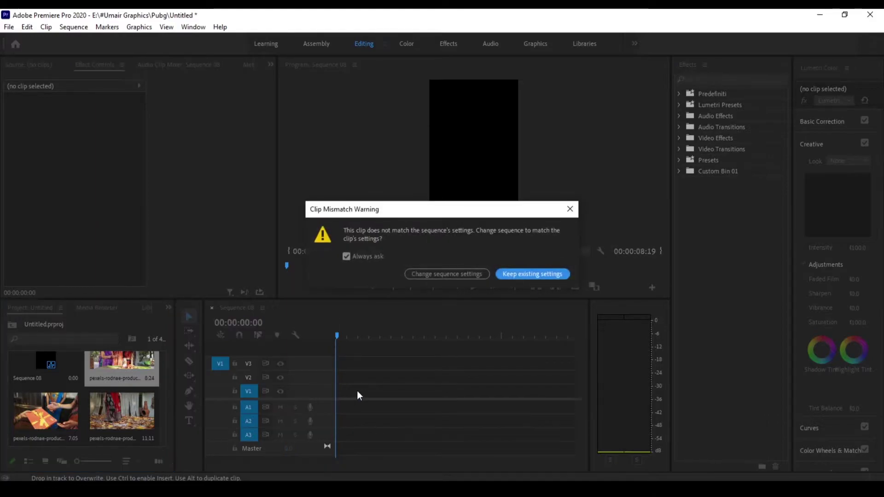
{"action": "left_click", "coordinate": [513, 272]}
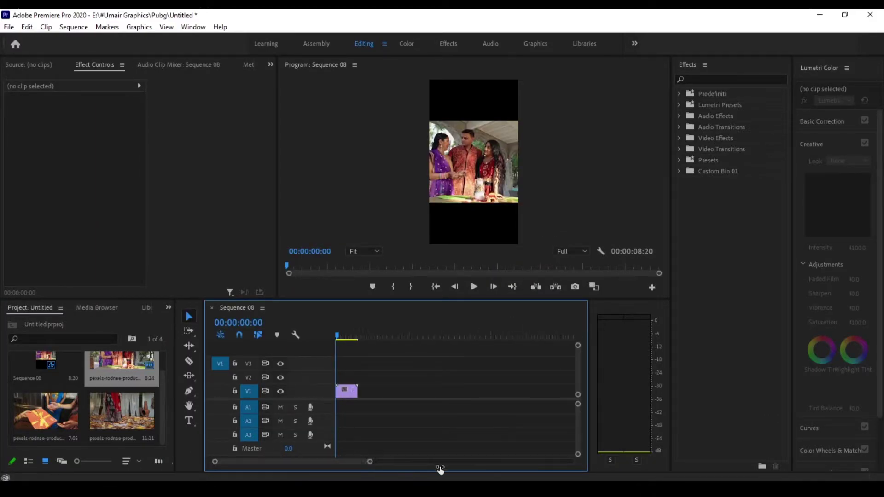
{"action": "left_click_drag", "start_coordinate": [514, 462], "coordinate": [395, 465]}
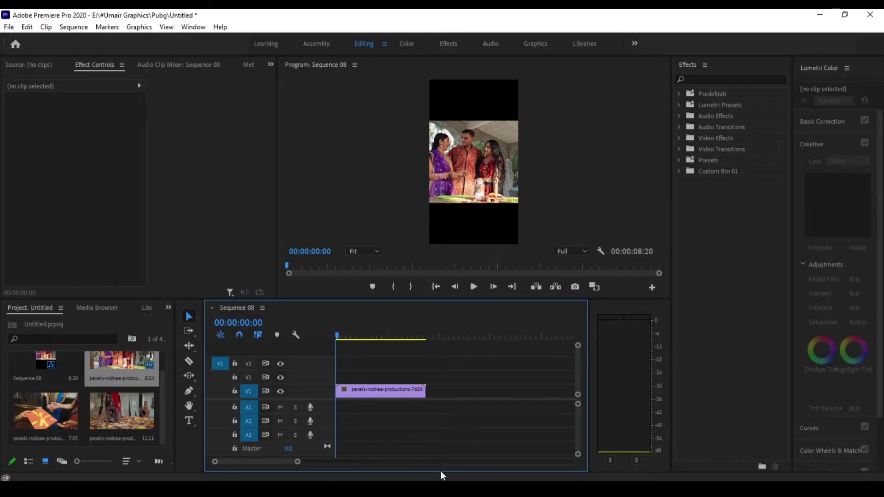
{"action": "mouse_move", "coordinate": [336, 336]}
{"action": "left_mouse_down"}
{"action": "mouse_move", "coordinate": [421, 338]}
{"action": "mouse_move", "coordinate": [335, 332]}
{"action": "left_mouse_up"}
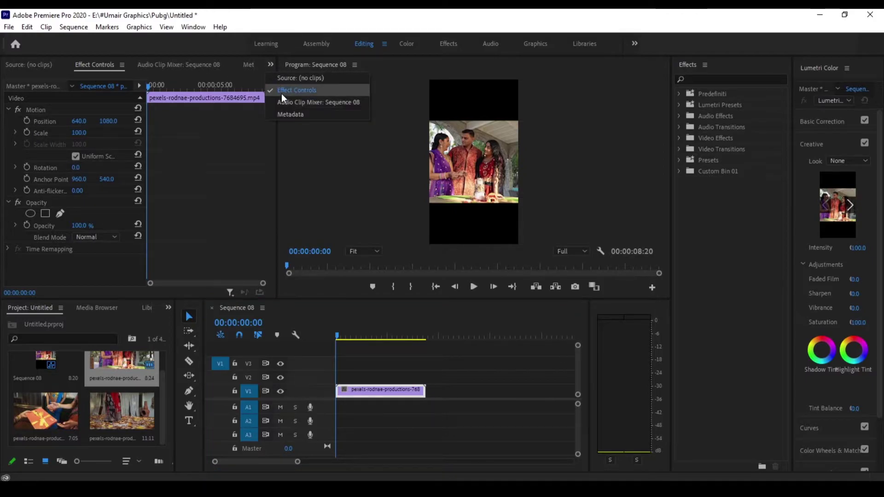
- Scale the kitchen clip to 61 and set its Position to 640, 331
{"action": "left_click", "coordinate": [139, 117]}
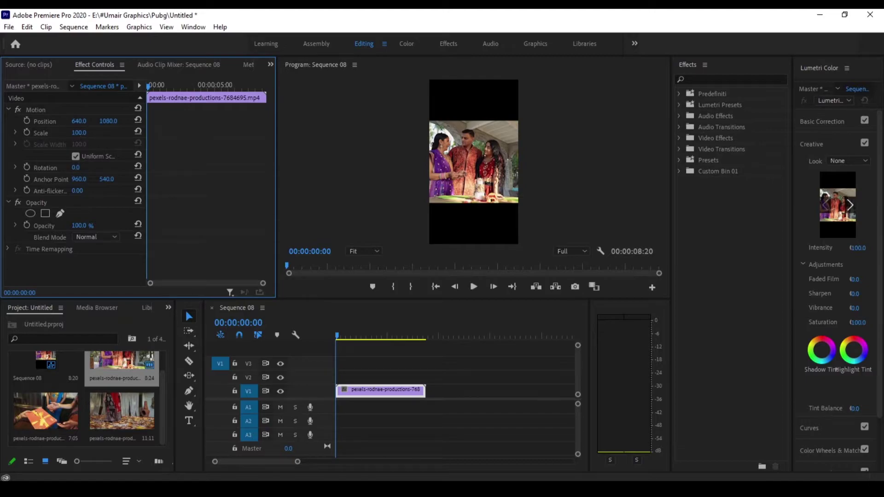
{"action": "mouse_move", "coordinate": [79, 133]}
{"action": "left_mouse_down"}
{"action": "mouse_move", "coordinate": [63, 133]}
{"action": "mouse_move", "coordinate": [171, 121]}
{"action": "mouse_move", "coordinate": [9, 121]}
{"action": "left_mouse_up"}
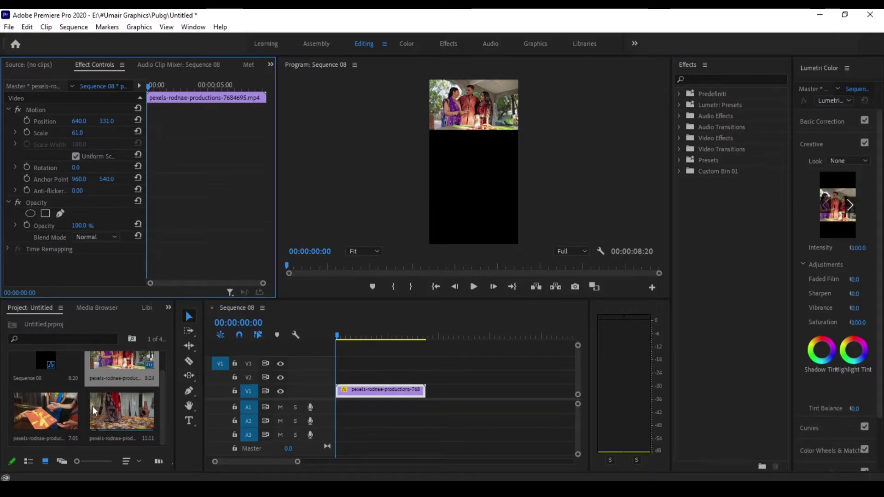
{"action": "left_click", "coordinate": [43, 399]}
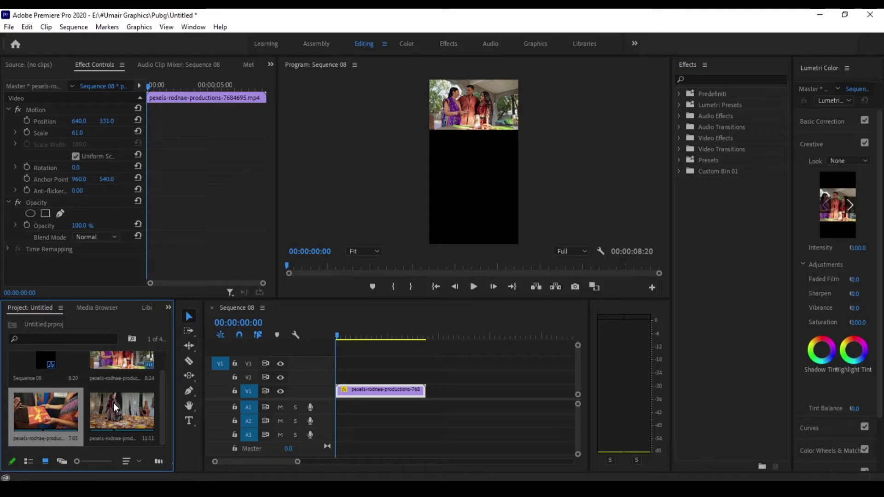
- Add the red saree clip to V2, scale it to 61 and move it up
{"action": "mouse_move", "coordinate": [114, 402]}
{"action": "left_mouse_down"}
{"action": "mouse_move", "coordinate": [327, 433]}
{"action": "mouse_move", "coordinate": [334, 374]}
{"action": "left_mouse_up"}
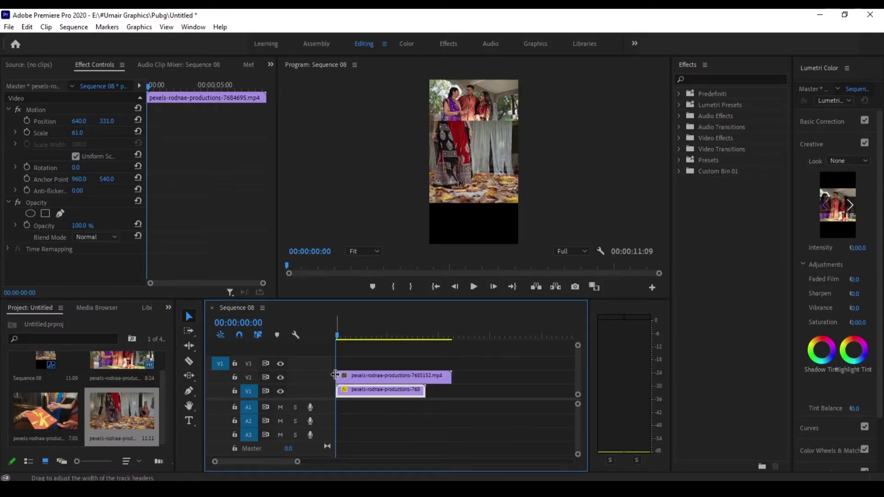
{"action": "left_click", "coordinate": [396, 375]}
{"action": "left_click", "coordinate": [368, 391]}
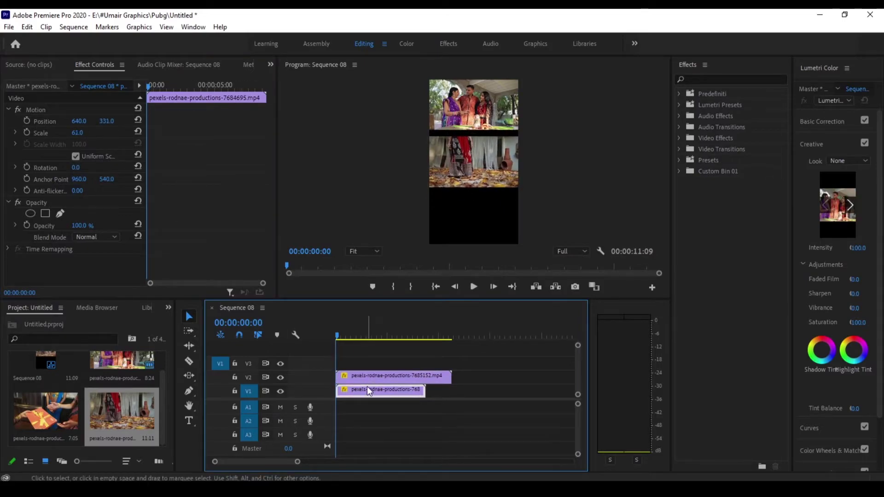
{"action": "left_click", "coordinate": [395, 375]}
{"action": "left_click", "coordinate": [77, 133]}
{"action": "type", "text": "61"}
{"action": "key", "text": "Return"}
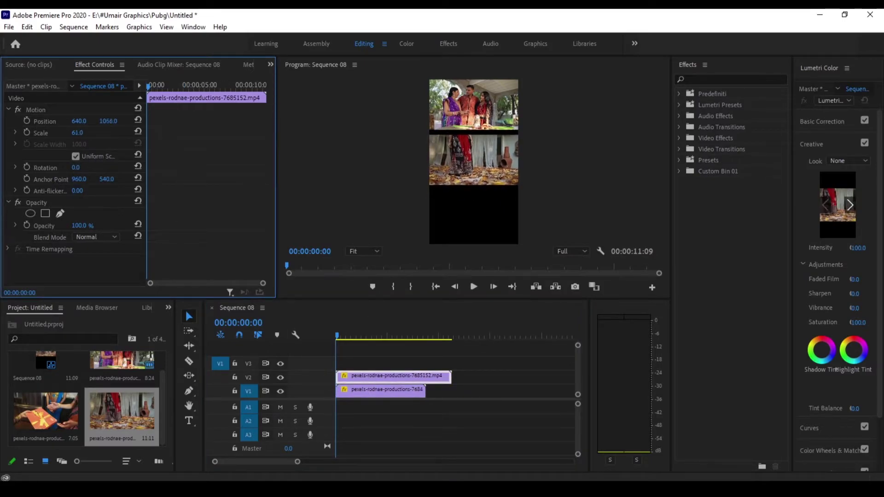
{"action": "left_click_drag", "start_coordinate": [108, 120], "coordinate": [104, 121]}
- Add the gift-wrapping clip to V3, scale it to 61 and move it into the bottom third
{"action": "left_click_drag", "start_coordinate": [46, 410], "coordinate": [340, 367]}
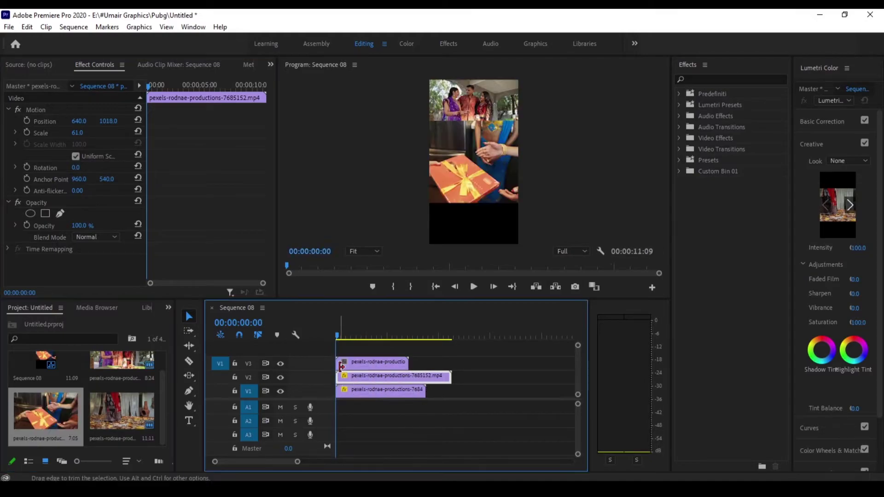
{"action": "left_click", "coordinate": [373, 362]}
{"action": "left_click", "coordinate": [77, 133]}
{"action": "type", "text": "61"}
{"action": "key", "text": "Return"}
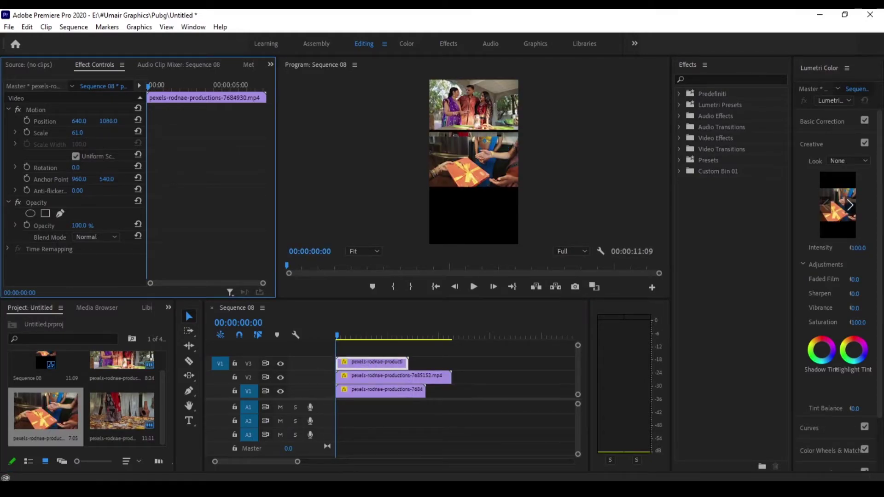
{"action": "mouse_move", "coordinate": [108, 120]}
{"action": "left_mouse_down"}
{"action": "mouse_move", "coordinate": [138, 121]}
{"action": "mouse_move", "coordinate": [112, 121]}
{"action": "left_mouse_up"}
- Raise the scale of the V1 and V2 clips to 65
{"action": "left_click", "coordinate": [396, 375]}
{"action": "left_click", "coordinate": [396, 389]}
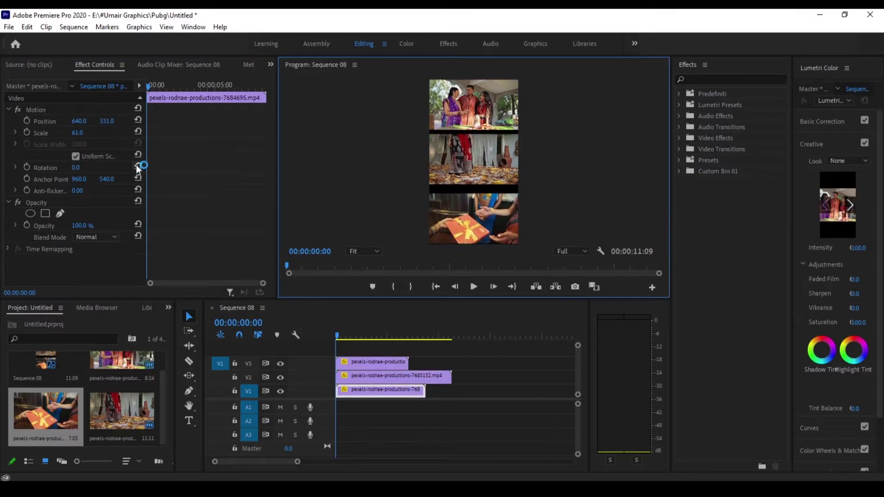
{"action": "left_click", "coordinate": [77, 132]}
{"action": "type", "text": "65"}
{"action": "key", "text": "Return"}
{"action": "left_click", "coordinate": [371, 376]}
{"action": "left_click", "coordinate": [77, 133]}
{"action": "type", "text": "65"}
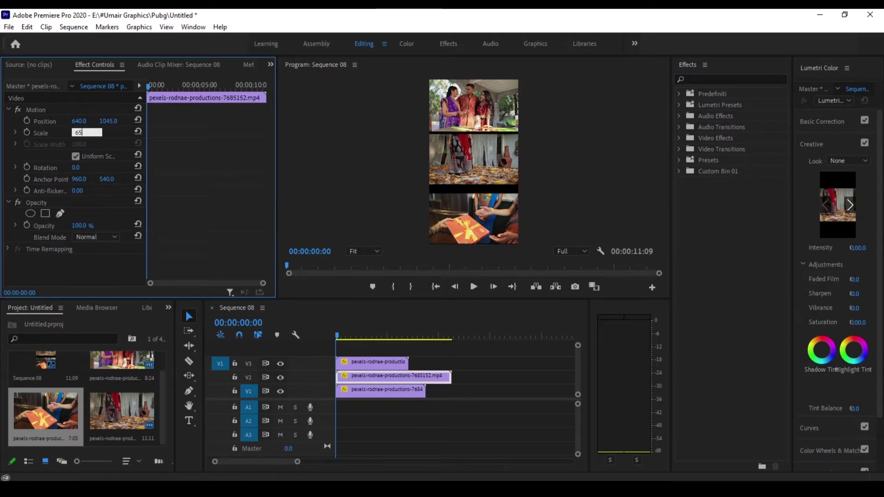
{"action": "key", "text": "Return"}
- Shift the V3 and V2 clips vertically to even the gaps, middle clip at 640, 1068
{"action": "left_click", "coordinate": [375, 362]}
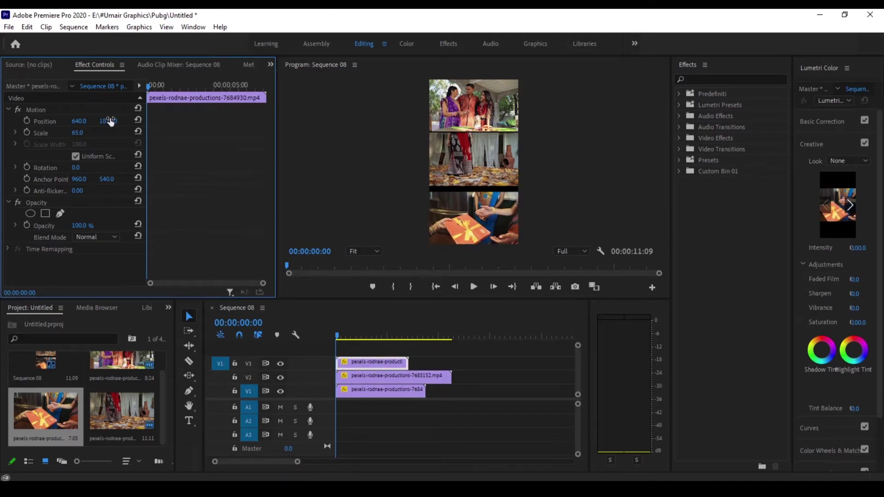
{"action": "left_click_drag", "start_coordinate": [111, 120], "coordinate": [112, 121]}
{"action": "left_click", "coordinate": [374, 377]}
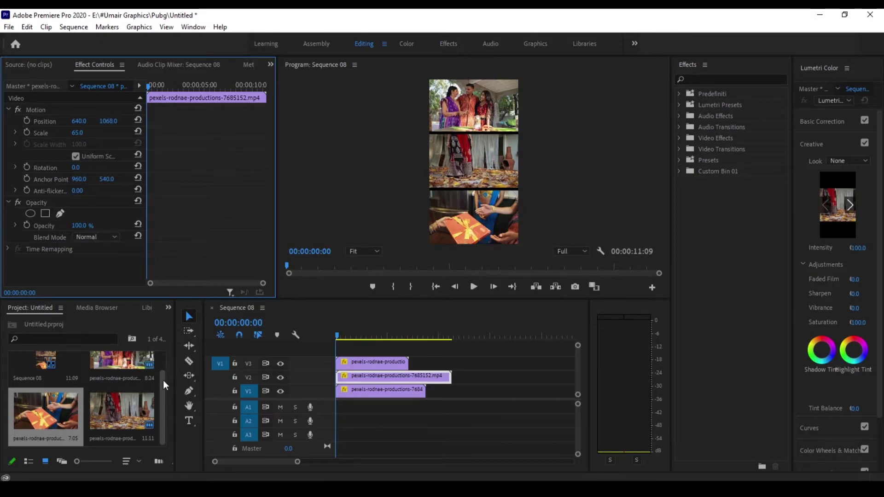
{"action": "scroll", "coordinate": [163, 380], "scroll_direction": "up", "scroll_amount": 2}
{"action": "left_click_drag", "start_coordinate": [111, 121], "coordinate": [131, 137]}
- Play the collage preview, return the playhead to the start, and switch the Project bin to List View
{"action": "left_click", "coordinate": [414, 454]}
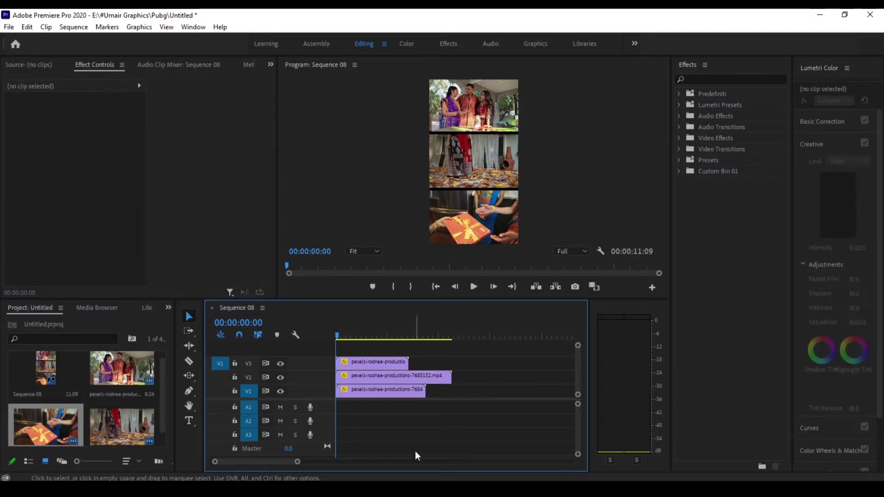
{"action": "left_click", "coordinate": [270, 65]}
{"action": "left_click", "coordinate": [382, 390]}
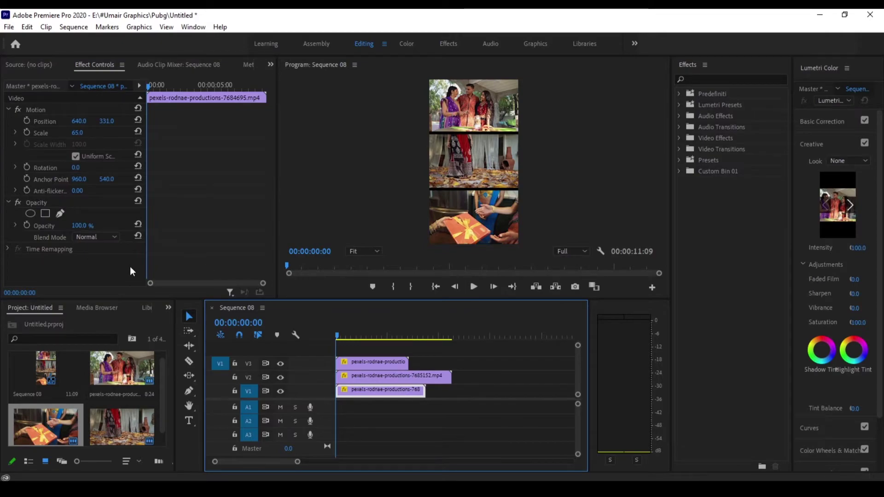
{"action": "left_click", "coordinate": [164, 277]}
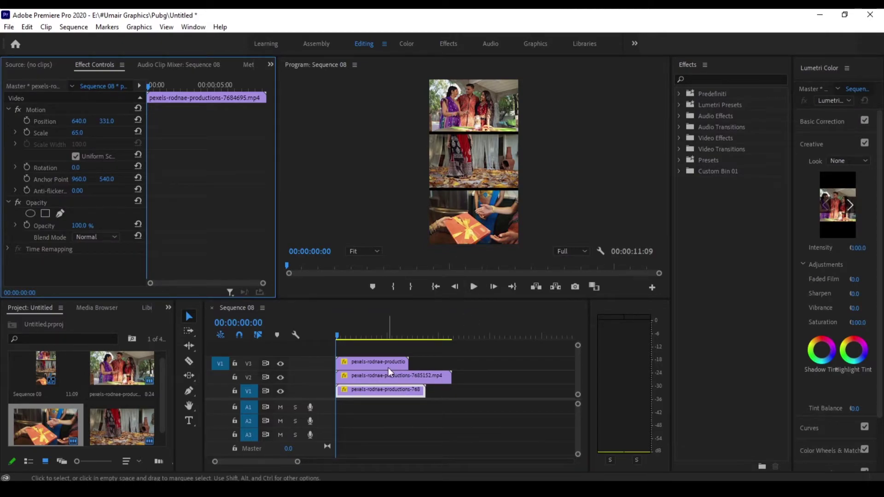
{"action": "key", "text": "space"}
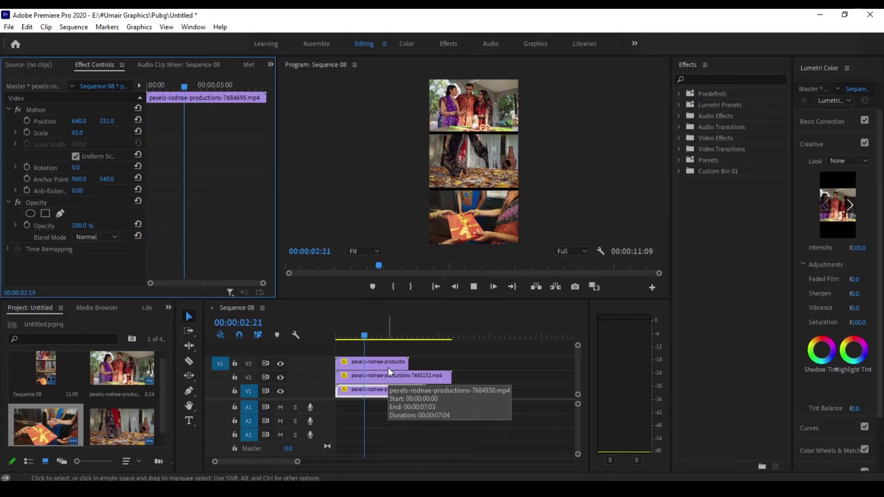
{"action": "left_click", "coordinate": [391, 331]}
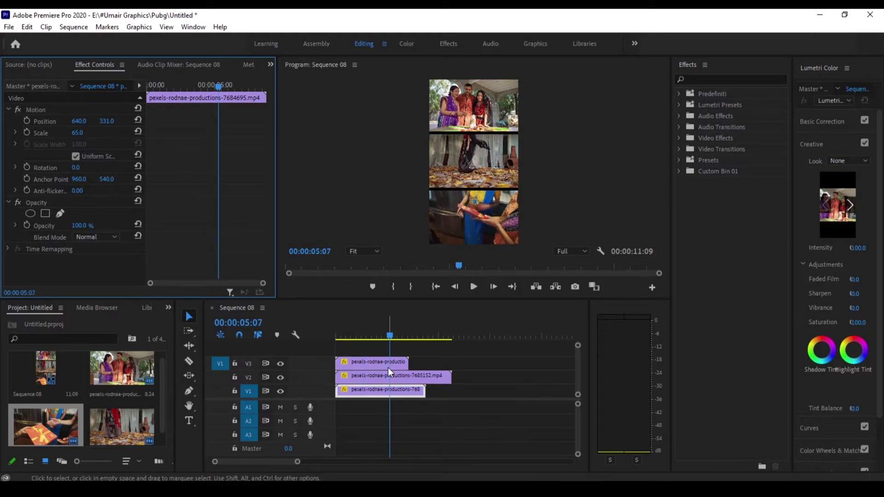
{"action": "left_click_drag", "start_coordinate": [391, 327], "coordinate": [330, 339]}
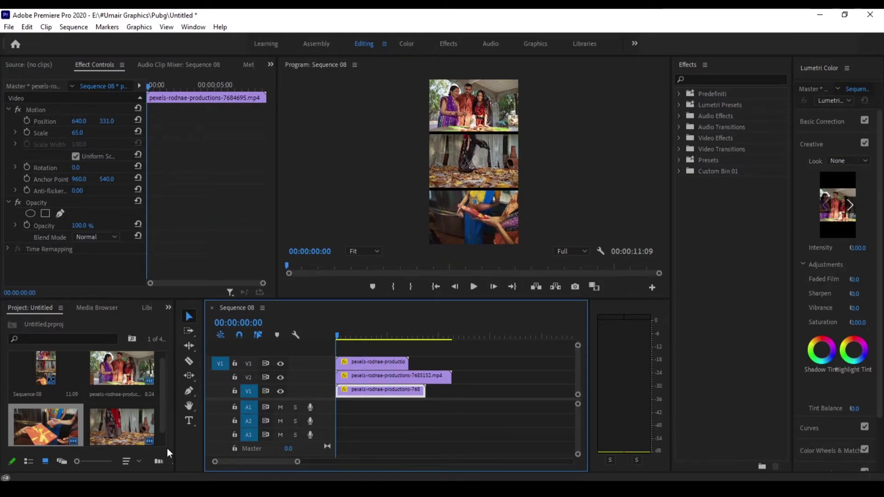
{"action": "left_click", "coordinate": [30, 461]}
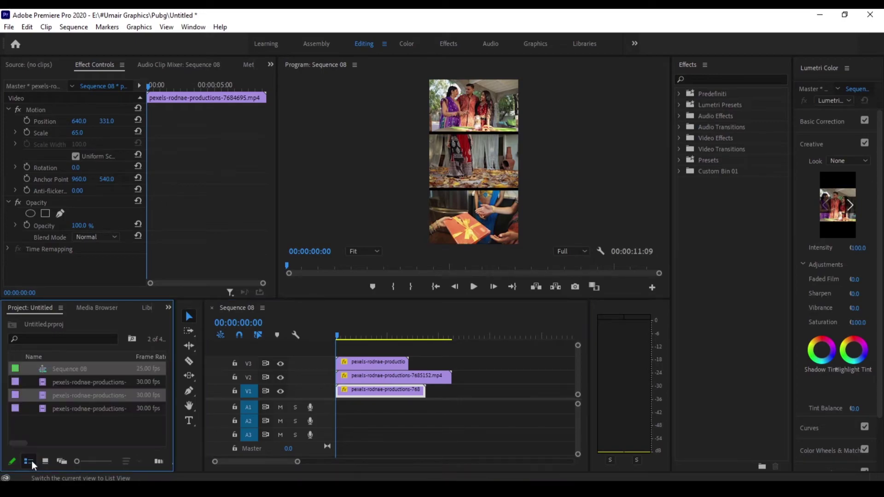
- Create a 1280 × 2160 near-white (FFFBFB) colour matte named Color Matte
{"action": "right_click", "coordinate": [48, 429]}
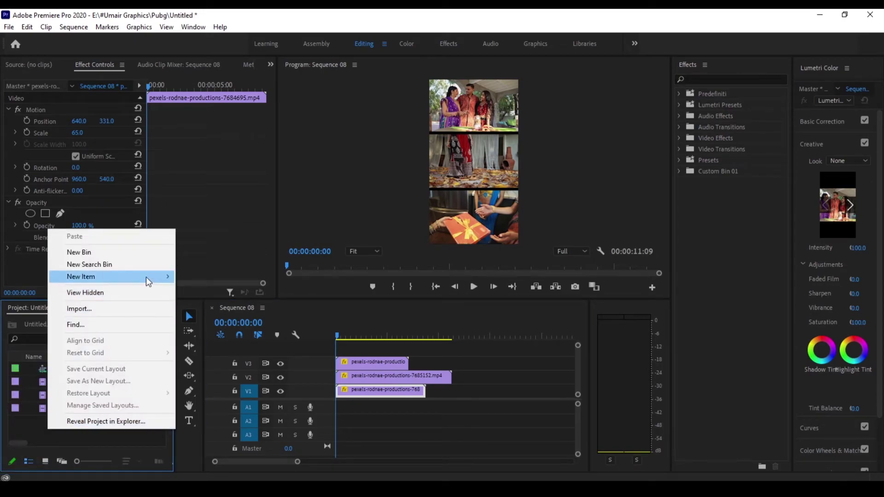
{"action": "mouse_move", "coordinate": [146, 277]}
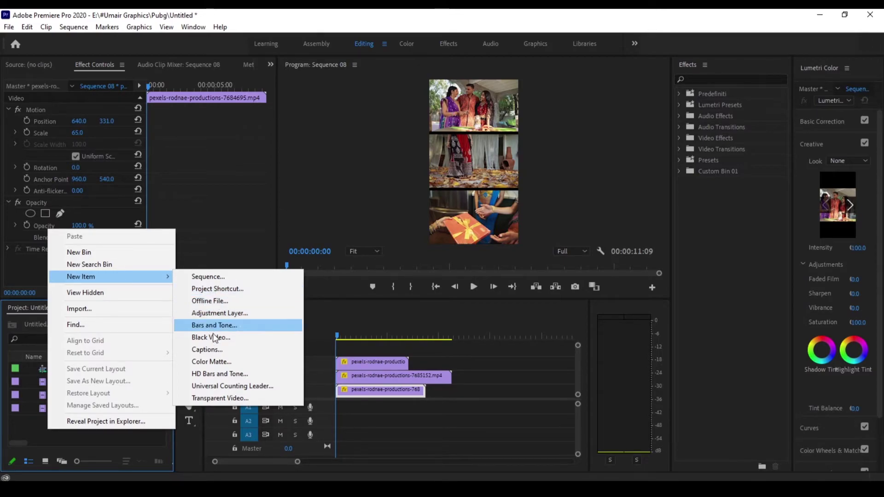
{"action": "left_click", "coordinate": [219, 363]}
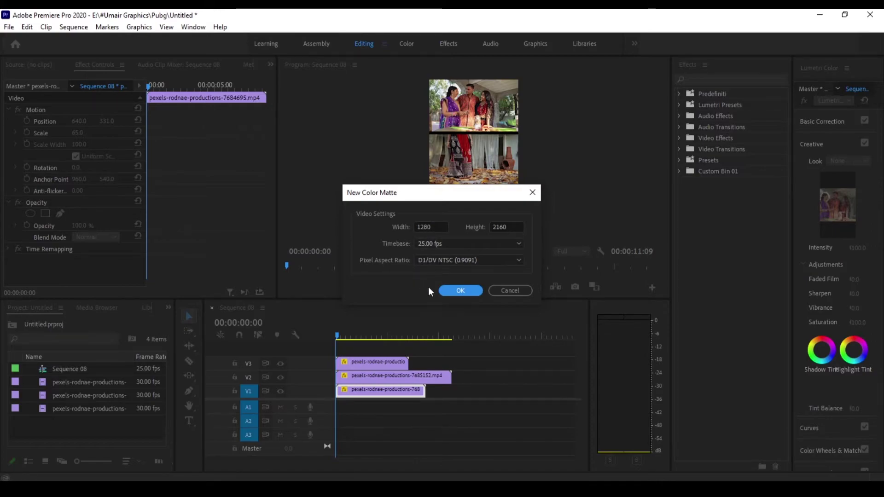
{"action": "left_click", "coordinate": [446, 291]}
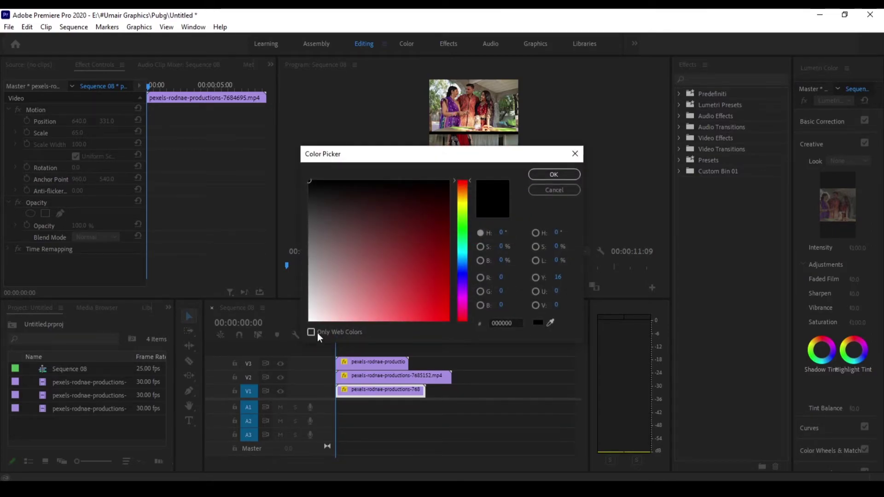
{"action": "left_click", "coordinate": [310, 321]}
{"action": "left_click", "coordinate": [563, 176]}
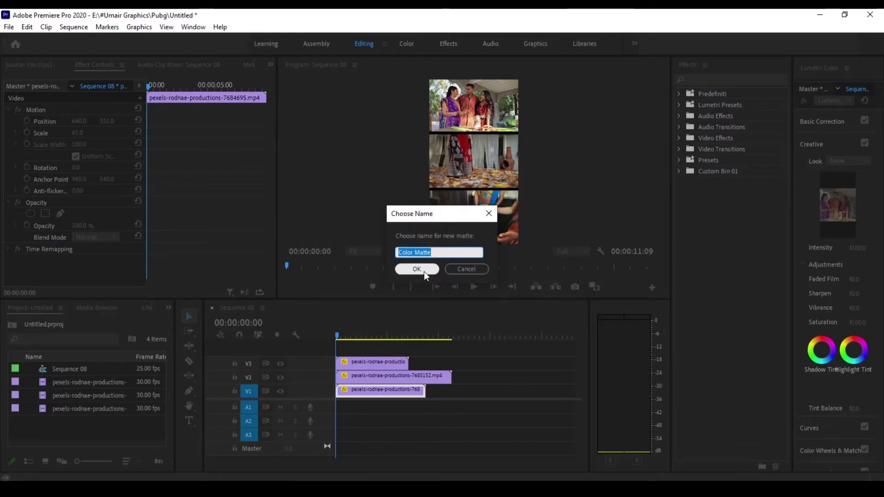
{"action": "left_click", "coordinate": [424, 271]}
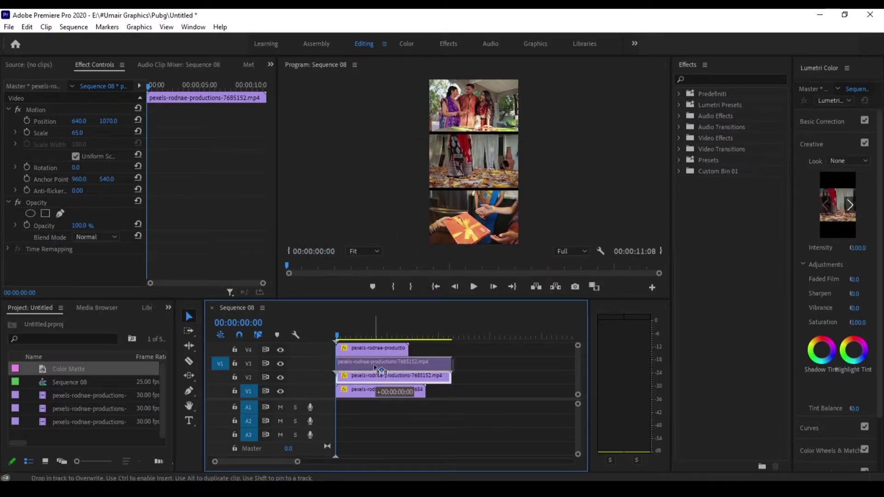
- Place Color Matte on the bottom video track and trim all clip ends to one length
{"action": "left_click", "coordinate": [373, 390]}
{"action": "mouse_move", "coordinate": [87, 371]}
{"action": "left_mouse_down"}
{"action": "mouse_move", "coordinate": [341, 402]}
{"action": "mouse_move", "coordinate": [424, 390]}
{"action": "left_mouse_up"}
{"action": "left_click_drag", "start_coordinate": [451, 362], "coordinate": [408, 362]}
{"action": "left_click_drag", "start_coordinate": [424, 376], "coordinate": [408, 390]}
{"action": "left_click", "coordinate": [81, 125]}
- Nudge a clip upward, set its Position Y to 215, then reset its position
{"action": "key", "text": "Up"}
{"action": "key", "text": "Up"}
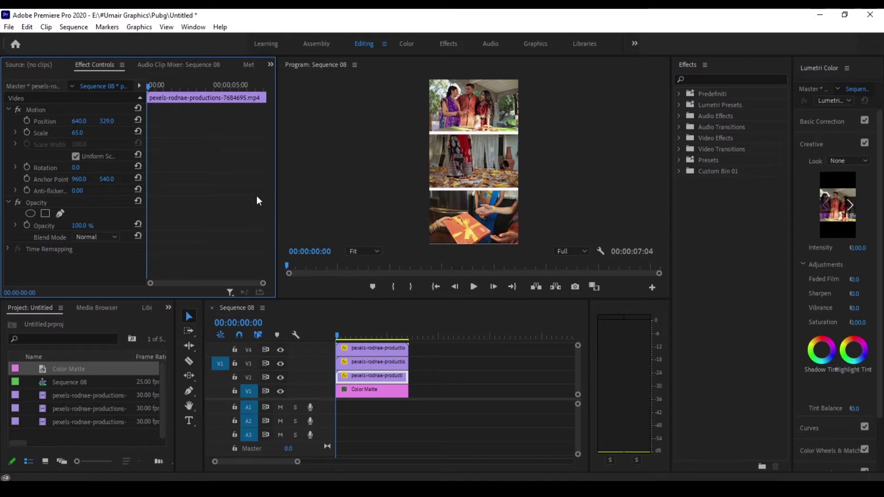
{"action": "key", "text": "Up"}
{"action": "key", "text": "Up"}
{"action": "key", "text": "Up"}
{"action": "key", "text": "Up"}
{"action": "key", "text": "Up"}
{"action": "key", "text": "Up"}
{"action": "key", "text": "Up"}
{"action": "key", "text": "Up"}
{"action": "key", "text": "Up"}
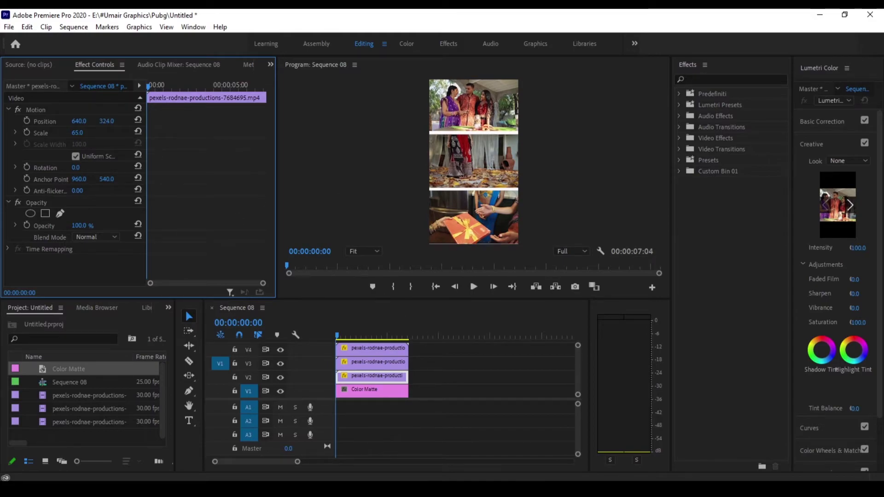
{"action": "key", "text": "Up"}
{"action": "key", "text": "Up"}
{"action": "key", "text": "Up"}
{"action": "left_click", "coordinate": [363, 251]}
{"action": "left_click", "coordinate": [372, 258]}
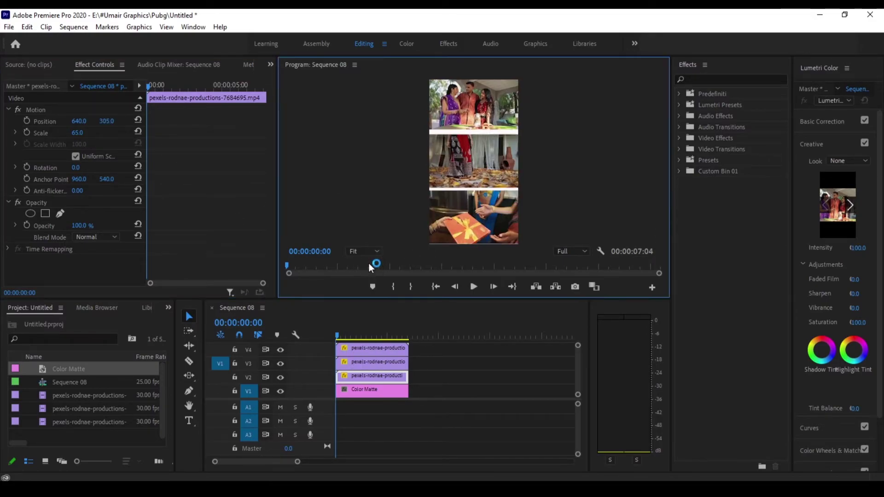
{"action": "left_click", "coordinate": [111, 121]}
{"action": "type", "text": "215"}
{"action": "key", "text": "Return"}
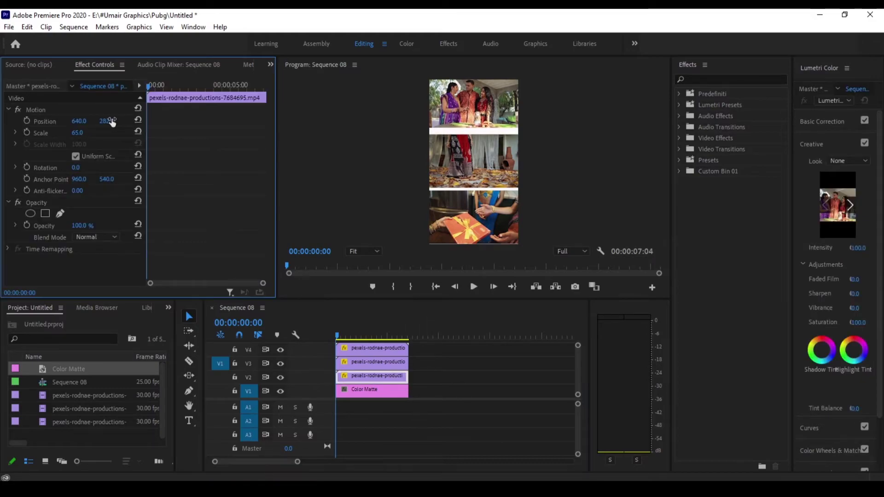
{"action": "left_click", "coordinate": [139, 119]}
- Undo the recent edits, then redo the trims so all clips end together
{"action": "key", "text": "ctrl+z"}
{"action": "key", "text": "ctrl+z"}
{"action": "key", "text": "ctrl+z"}
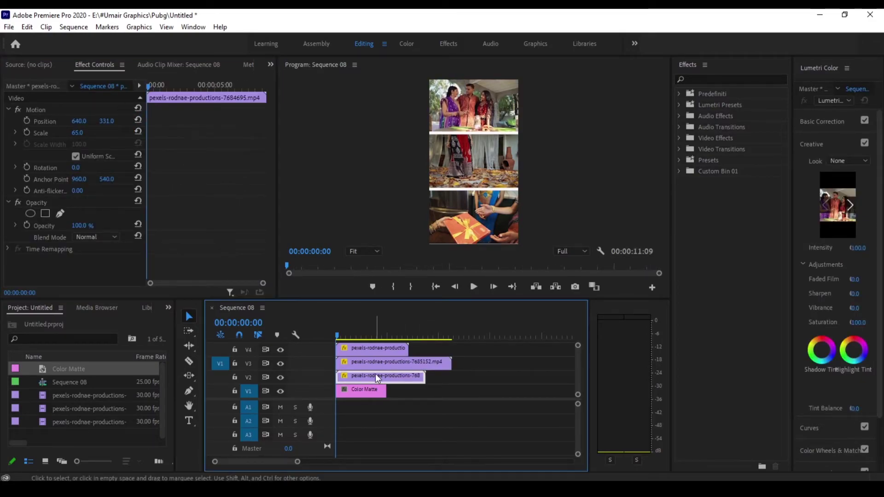
{"action": "key", "text": "ctrl+z"}
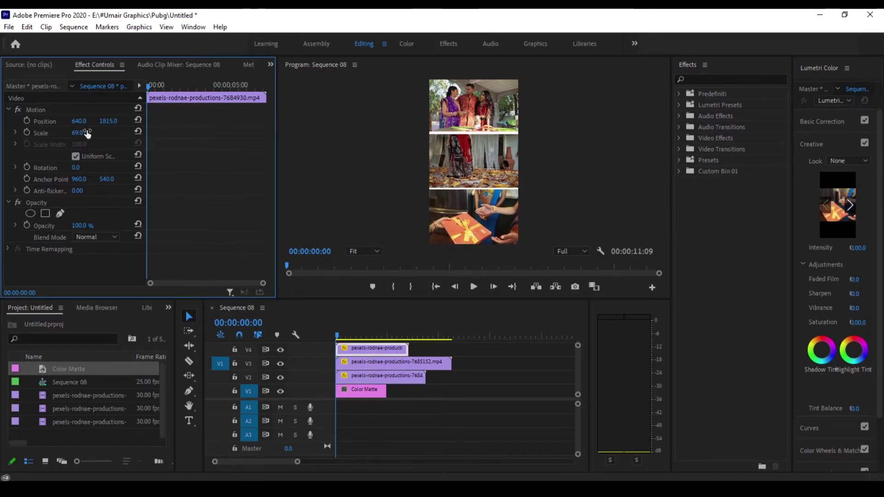
{"action": "left_click", "coordinate": [396, 362]}
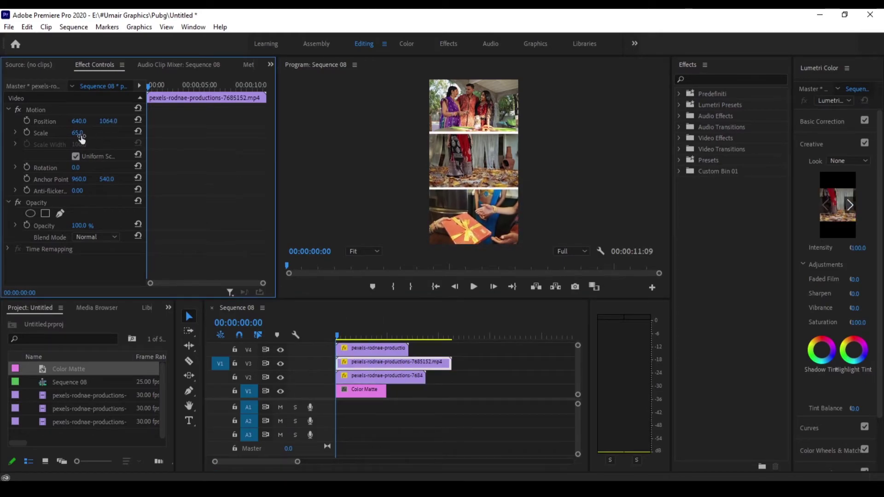
{"action": "left_click", "coordinate": [359, 380]}
{"action": "key", "text": "ctrl+shift+z"}
{"action": "key", "text": "ctrl+shift+z"}
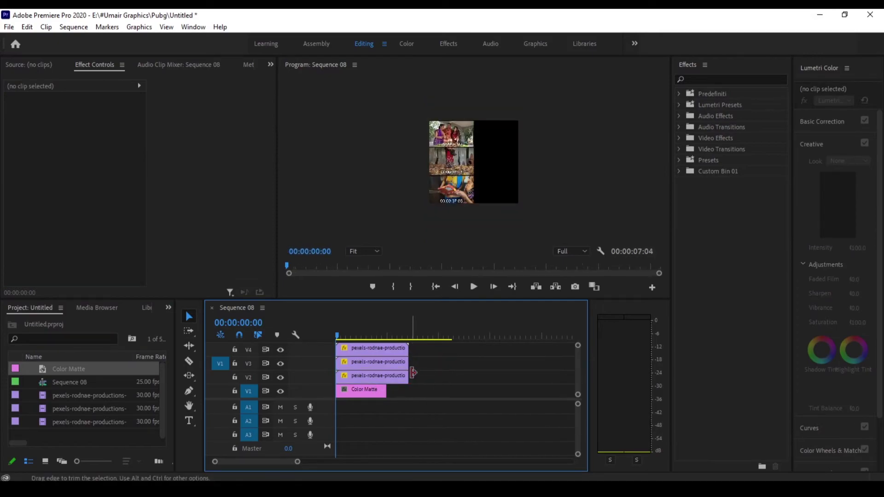
{"action": "key", "text": "ctrl+shift+z"}
{"action": "key", "text": "ctrl+shift+z"}
{"action": "key", "text": "space"}
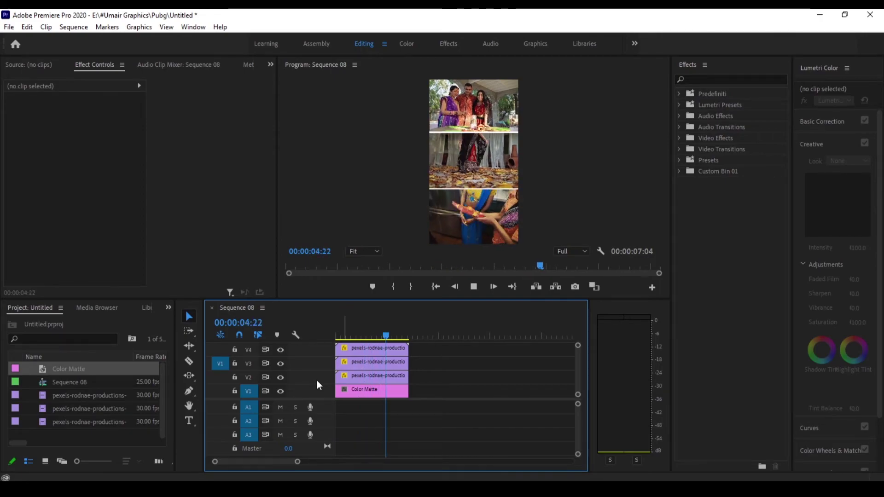
{"action": "key", "text": "space"}
{"action": "left_click", "coordinate": [354, 389]}
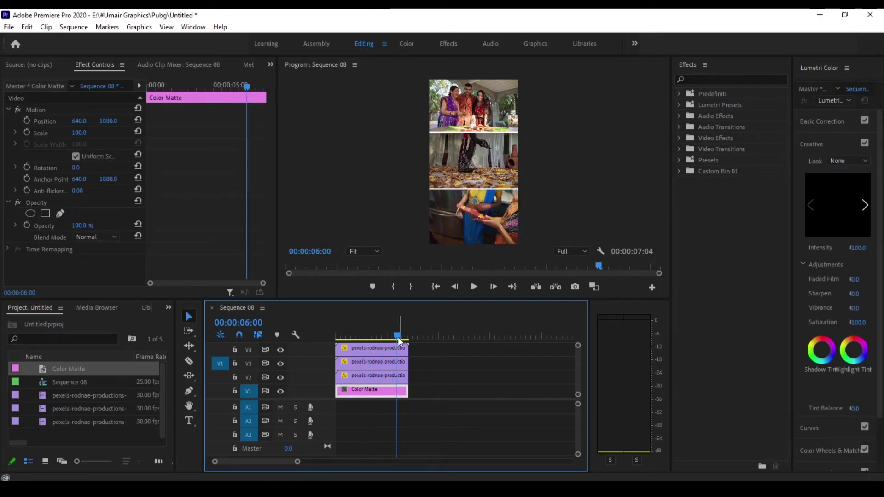
{"action": "left_click_drag", "start_coordinate": [397, 336], "coordinate": [314, 340]}
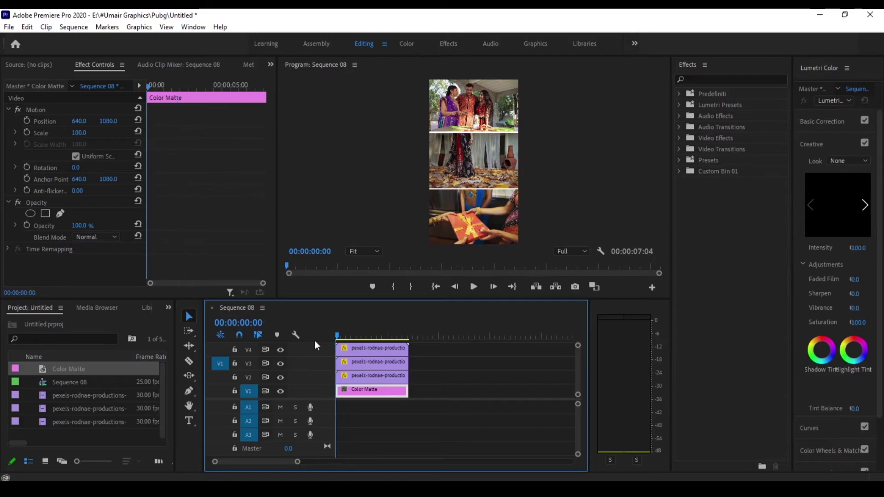
{"action": "left_click", "coordinate": [162, 410]}
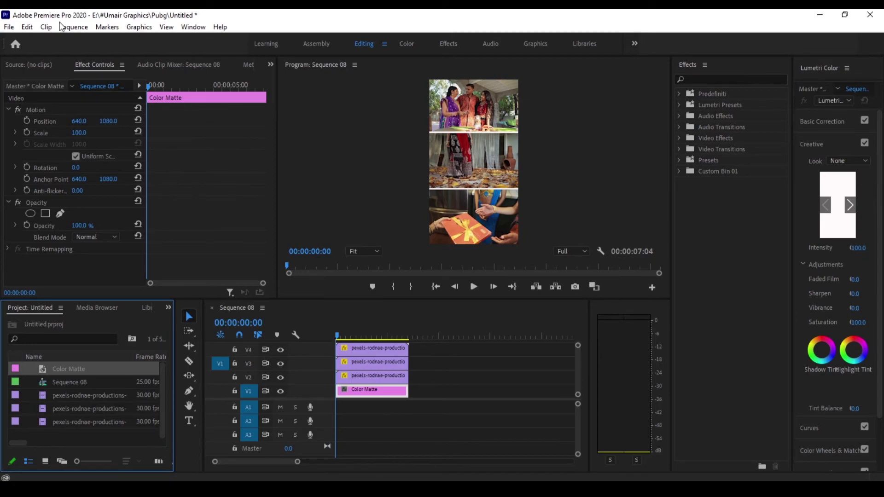
- Render Sequence 08 from In to Out and watch the render progress
{"action": "left_click", "coordinate": [73, 27]}
{"action": "left_click", "coordinate": [73, 68]}
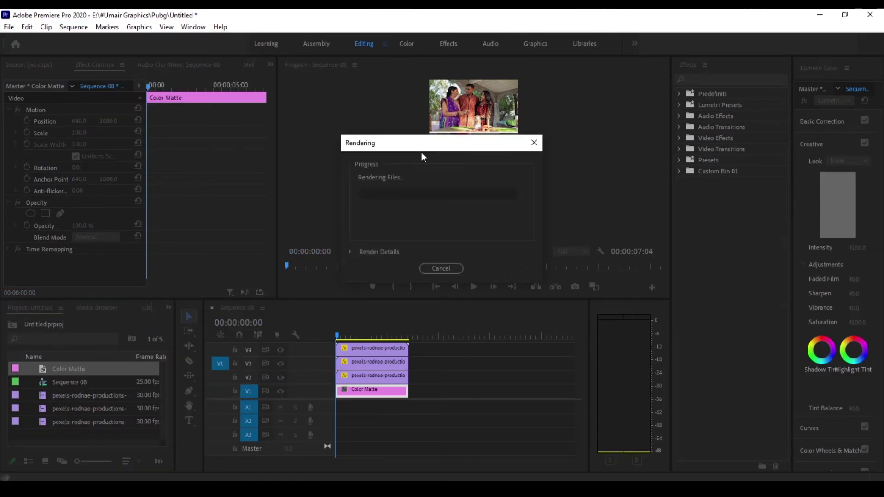
{"action": "key", "text": "alt+Tab"}
{"action": "left_click", "coordinate": [569, 134]}
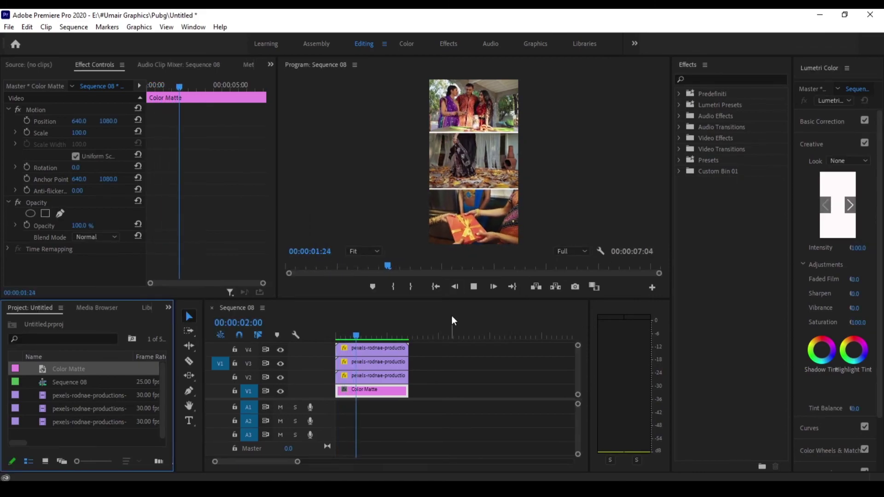
- Maximize the Program Monitor and play the rendered collage full size
{"action": "left_click", "coordinate": [455, 153]}
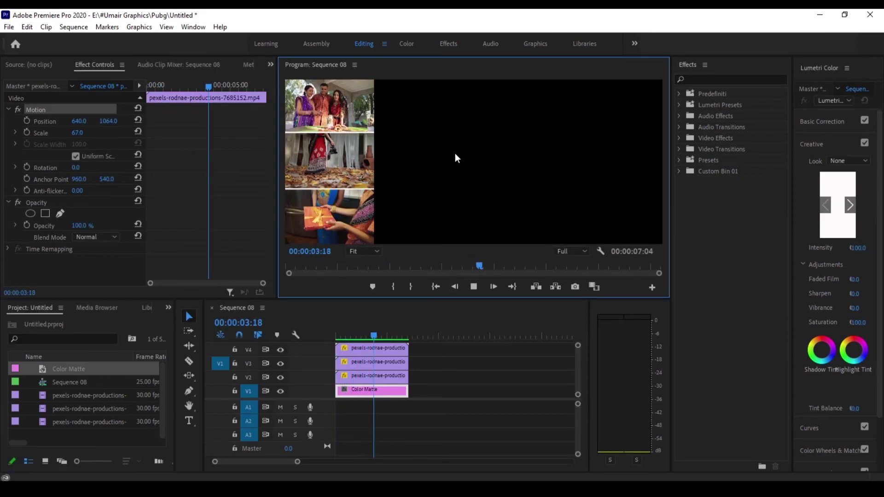
{"action": "left_click", "coordinate": [578, 207]}
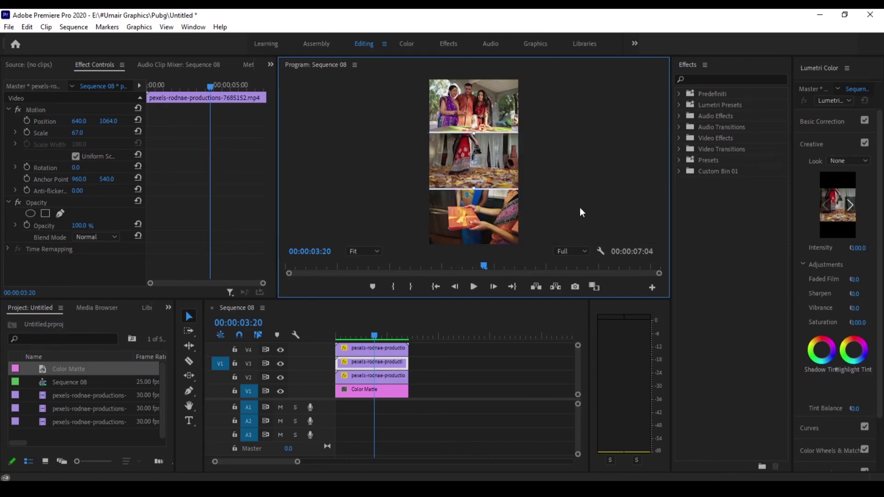
{"action": "double_click", "coordinate": [314, 65]}
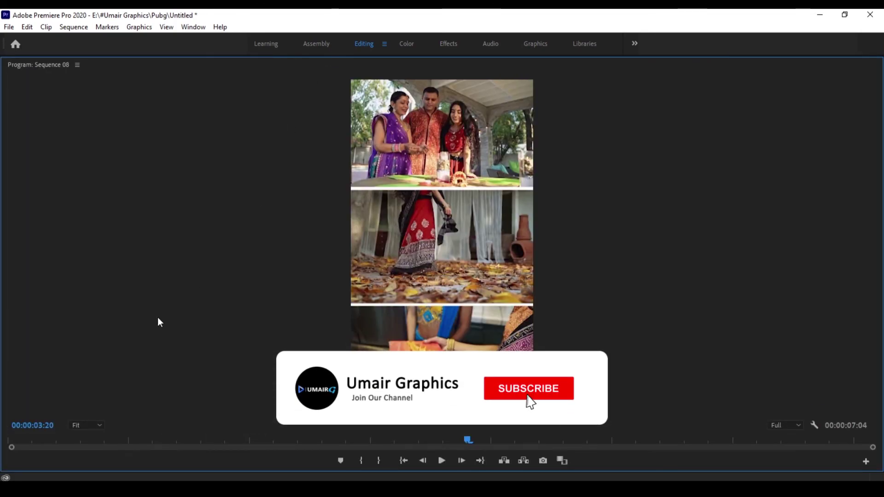
{"action": "key", "text": "space"}
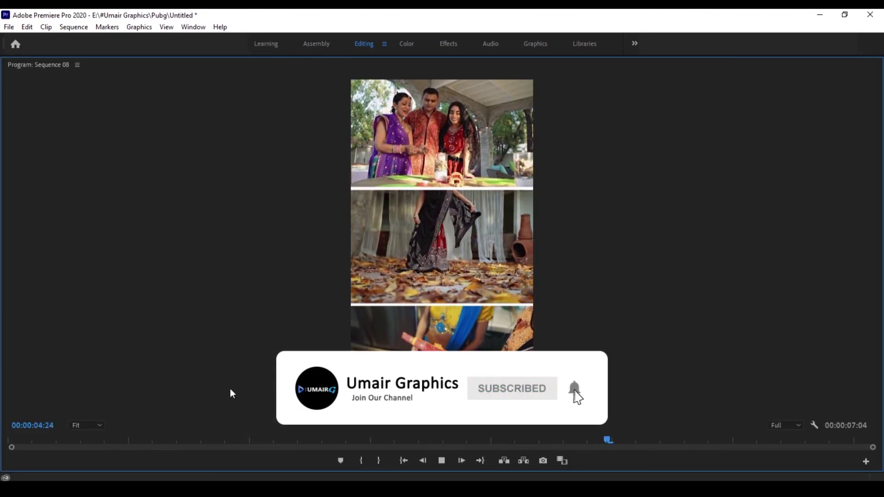